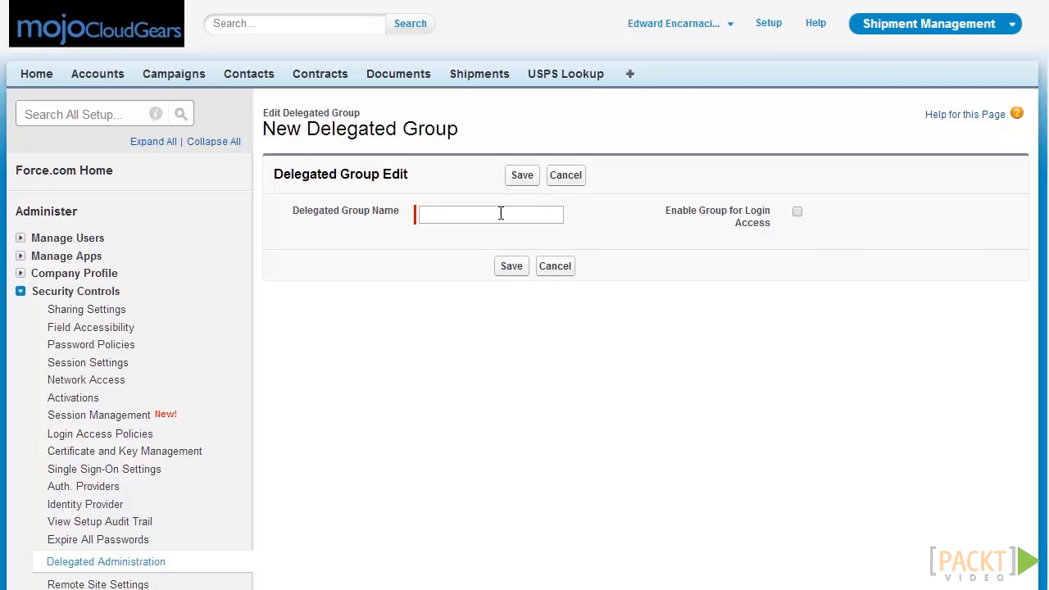
Step: Create a delegated group named Extended Admins, enable it for login access and save it
{"action": "left_click", "coordinate": [499, 215]}
{"action": "type", "text": "E"}
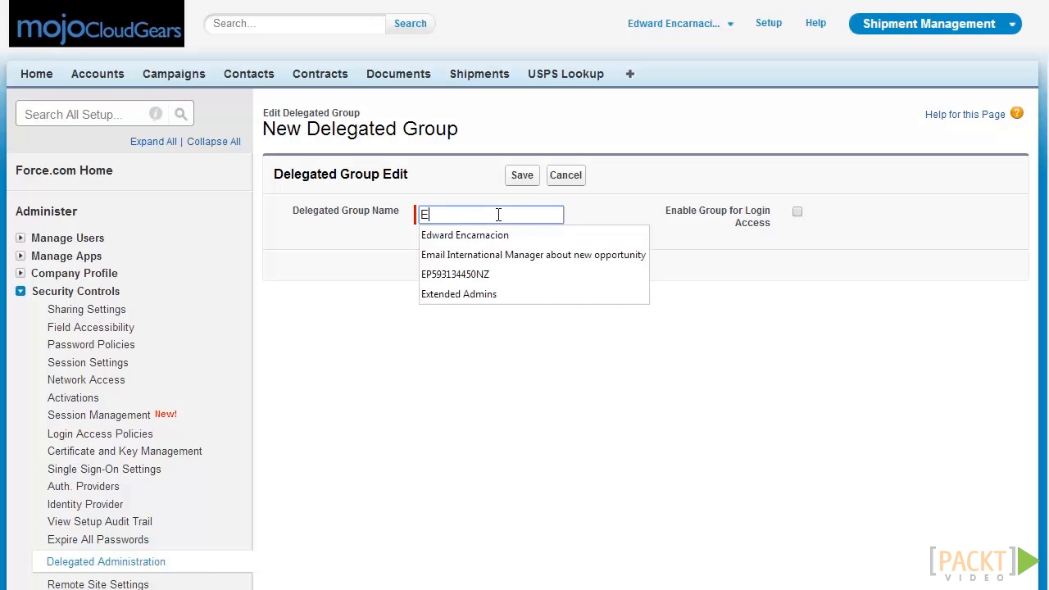
{"action": "type", "text": "xtended Admins"}
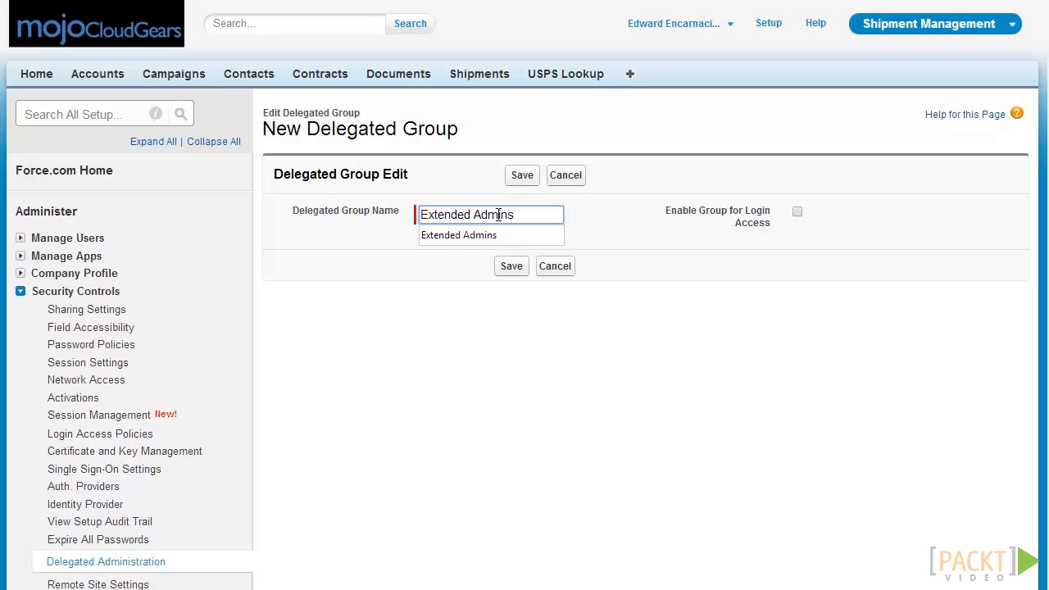
{"action": "left_click", "coordinate": [797, 214]}
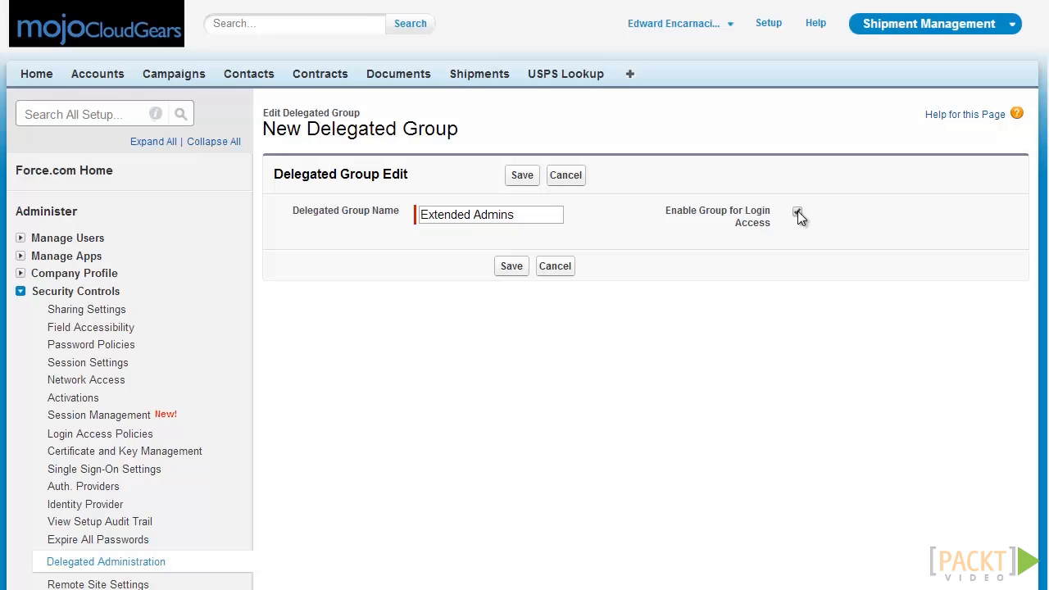
{"action": "left_click", "coordinate": [529, 182]}
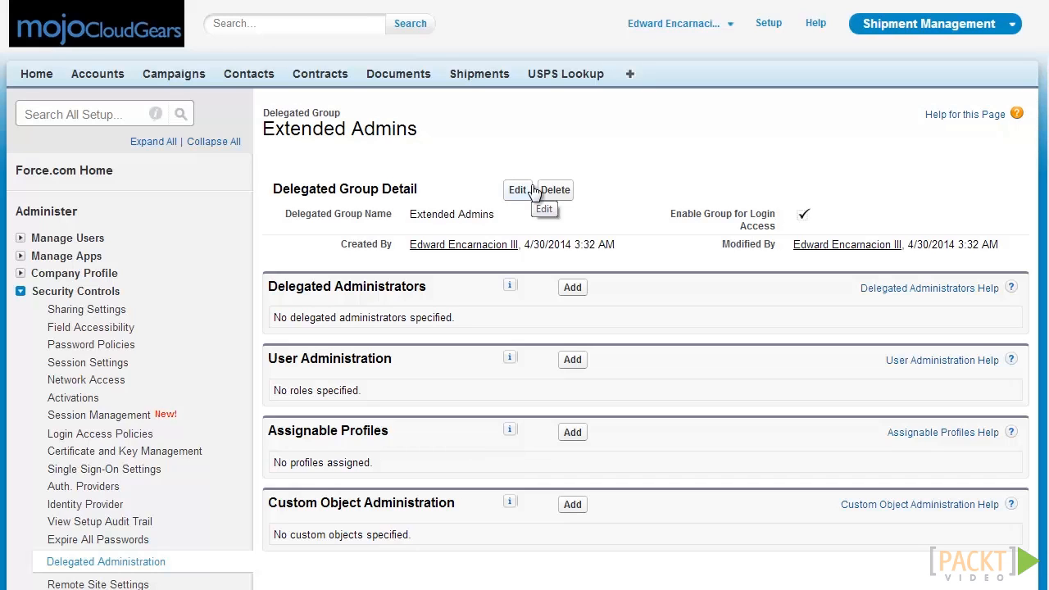
Step: Add the recently viewed user with the International Sales role as a delegated administrator of the group and save
{"action": "left_click", "coordinate": [572, 288]}
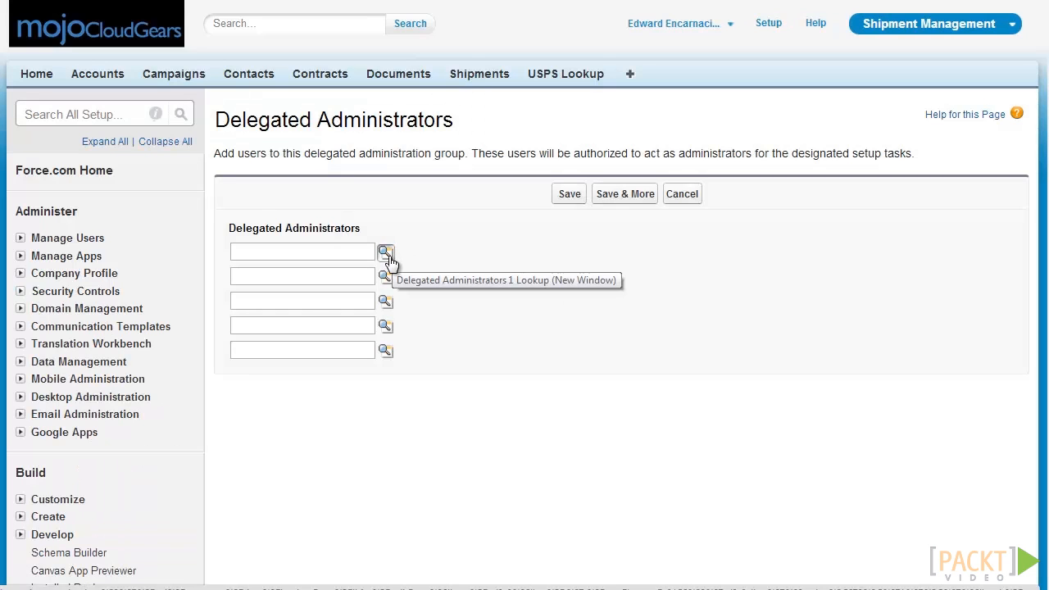
{"action": "left_click", "coordinate": [385, 252]}
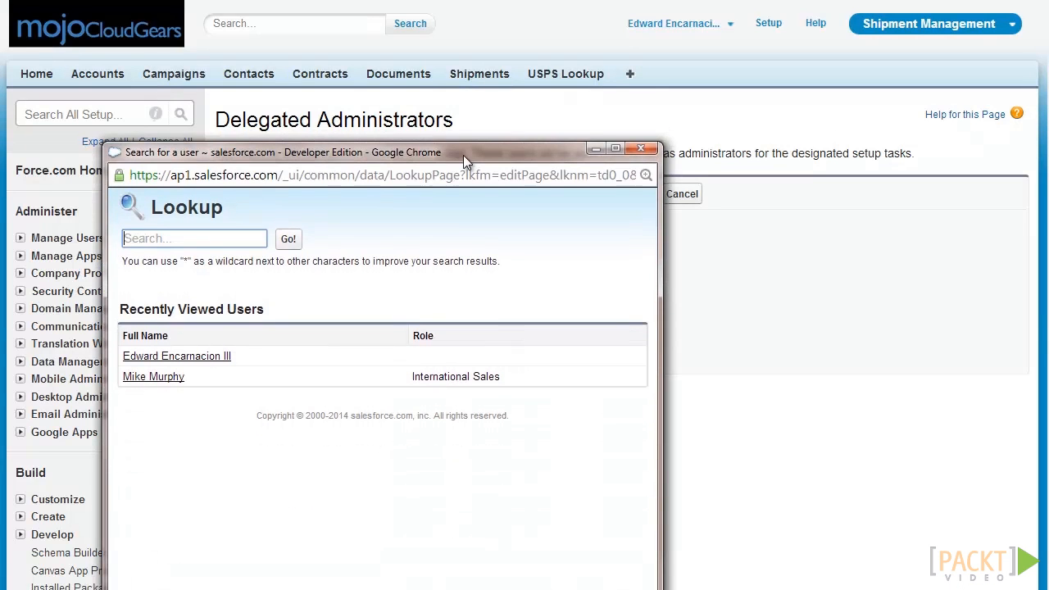
{"action": "left_click_drag", "start_coordinate": [447, 148], "coordinate": [608, 94]}
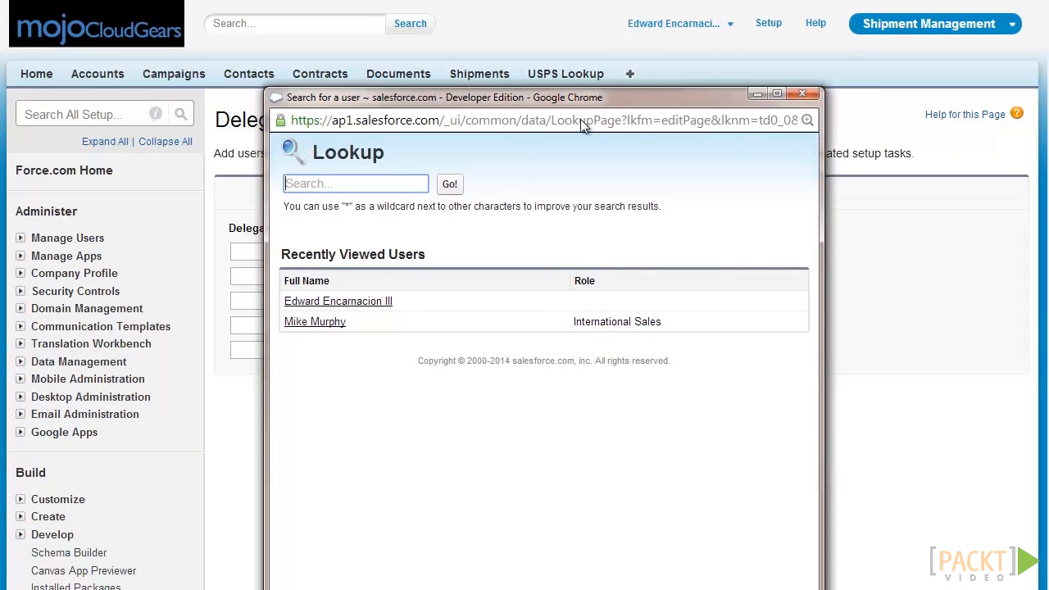
{"action": "left_click", "coordinate": [328, 322]}
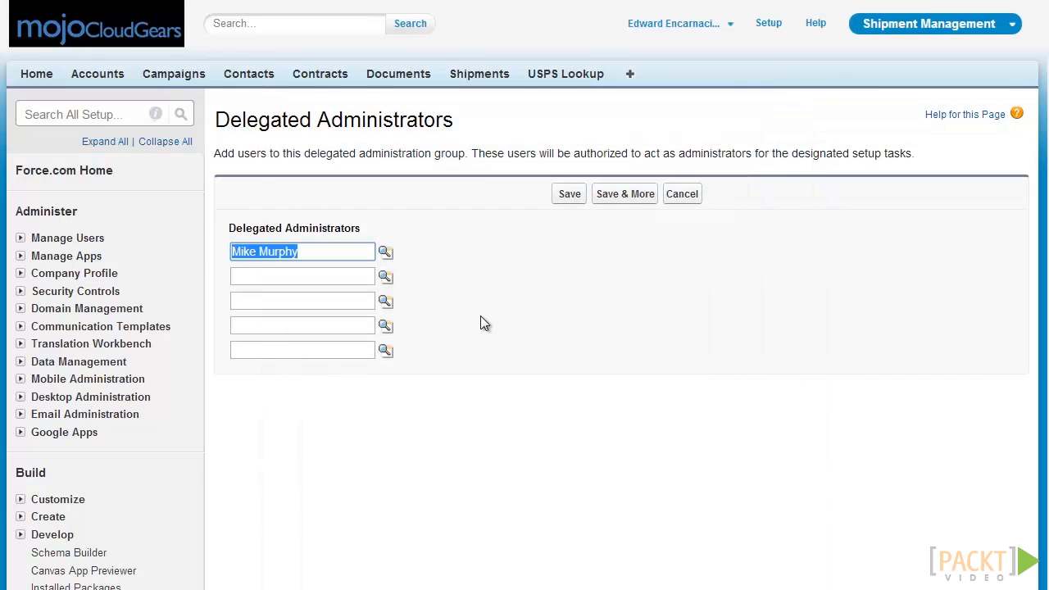
{"action": "left_click", "coordinate": [569, 200]}
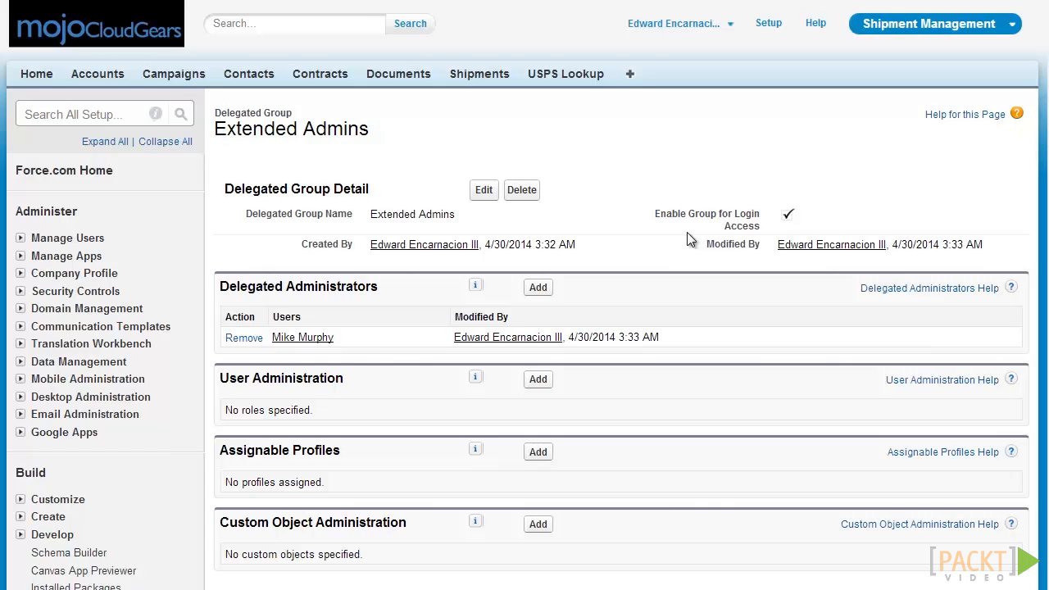
Step: For the group's user administration, choose the roles Customer Support, International and Customer Support, North America
{"action": "left_click", "coordinate": [539, 381]}
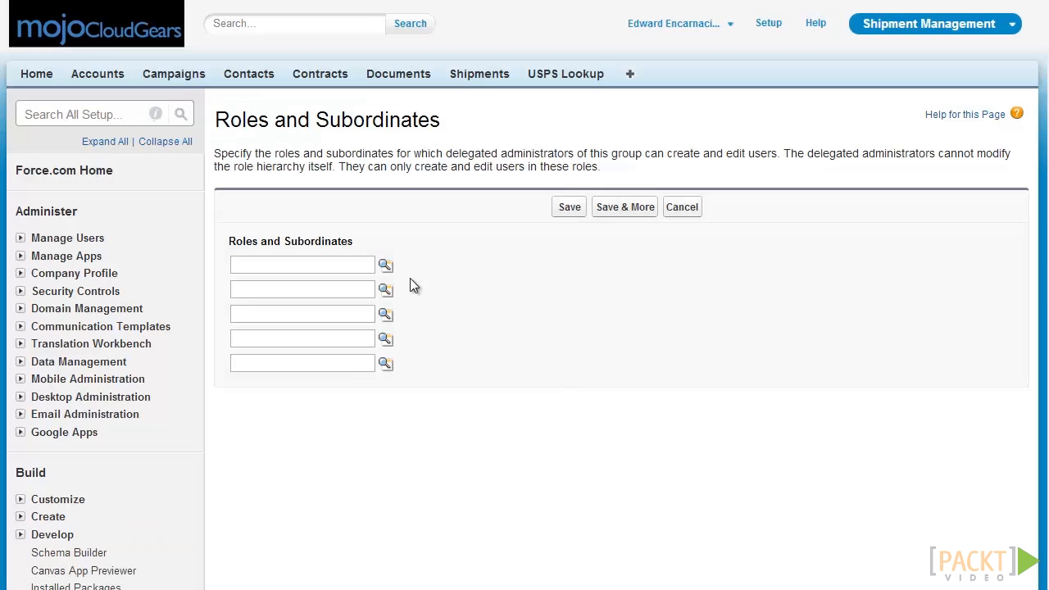
{"action": "left_click", "coordinate": [386, 268]}
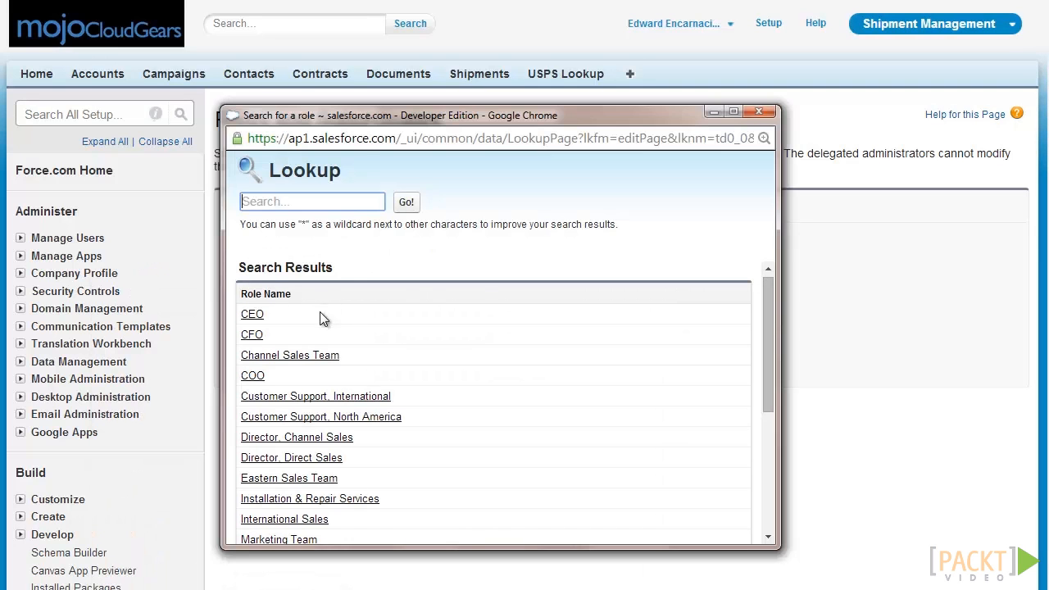
{"action": "left_click", "coordinate": [367, 397]}
{"action": "left_click", "coordinate": [385, 289]}
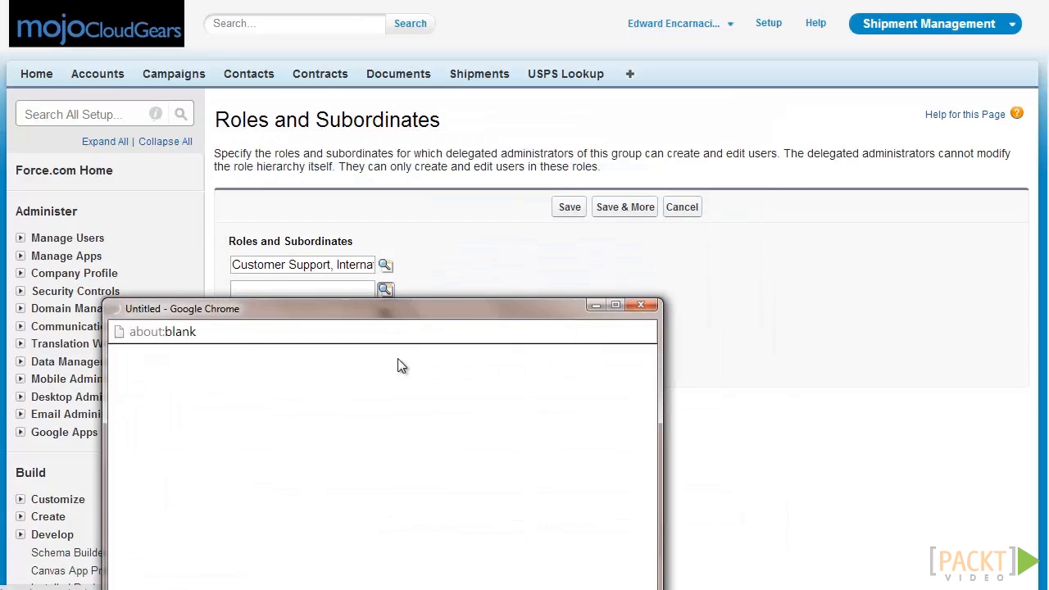
{"action": "left_click_drag", "start_coordinate": [419, 308], "coordinate": [519, 147]}
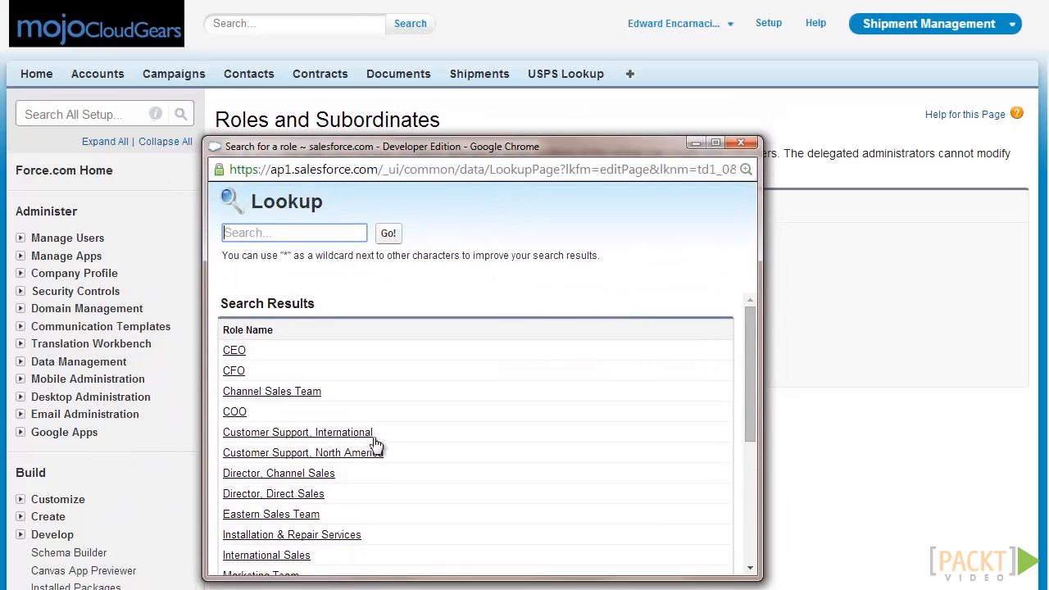
{"action": "left_click", "coordinate": [363, 455]}
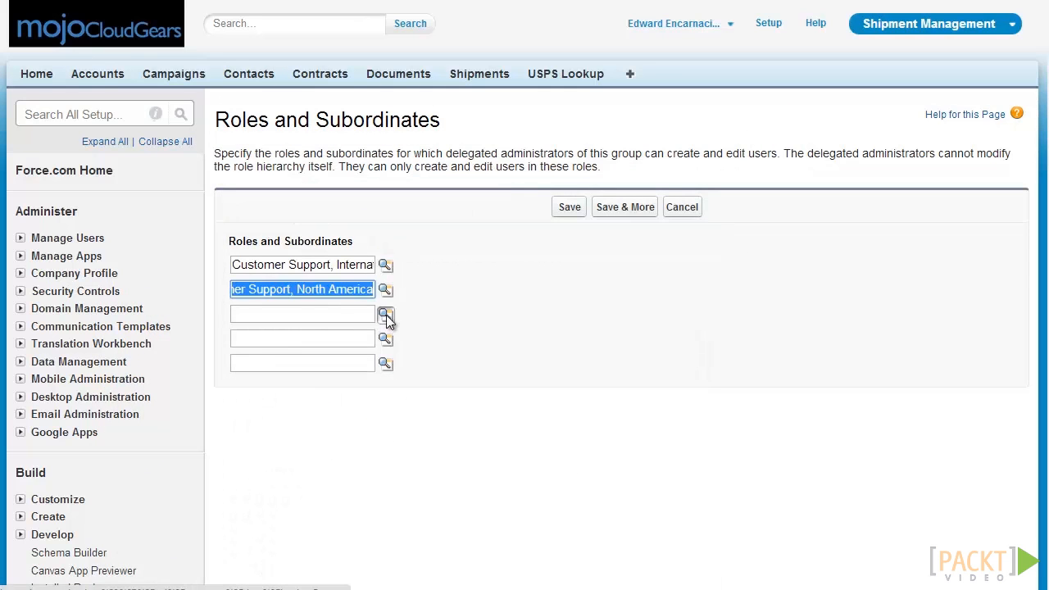
Step: Add the International Sales and Western Sales Team roles in the next two entries and save the role list
{"action": "left_click", "coordinate": [385, 315]}
{"action": "left_click_drag", "start_coordinate": [464, 334], "coordinate": [538, 150]}
{"action": "scroll", "coordinate": [536, 321], "scroll_direction": "down", "scroll_amount": 3}
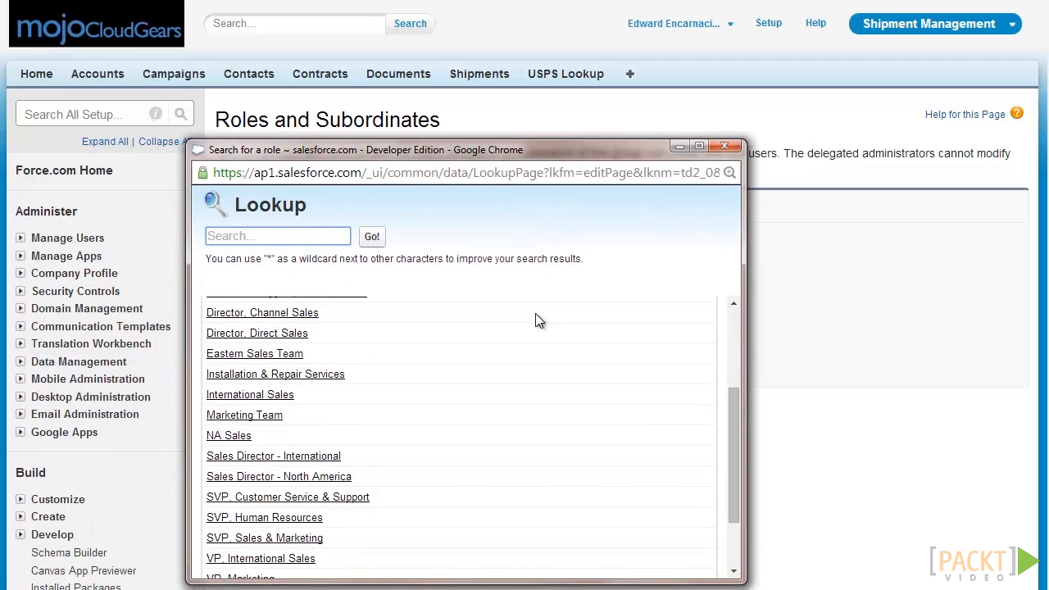
{"action": "left_click", "coordinate": [270, 394]}
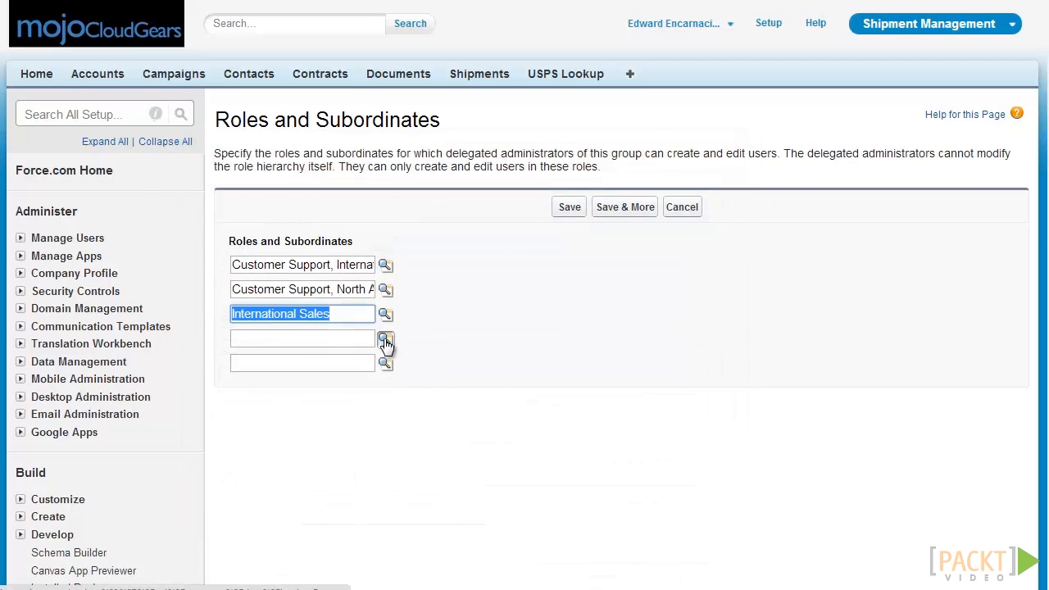
{"action": "left_click", "coordinate": [385, 339]}
{"action": "left_click_drag", "start_coordinate": [511, 350], "coordinate": [589, 132]}
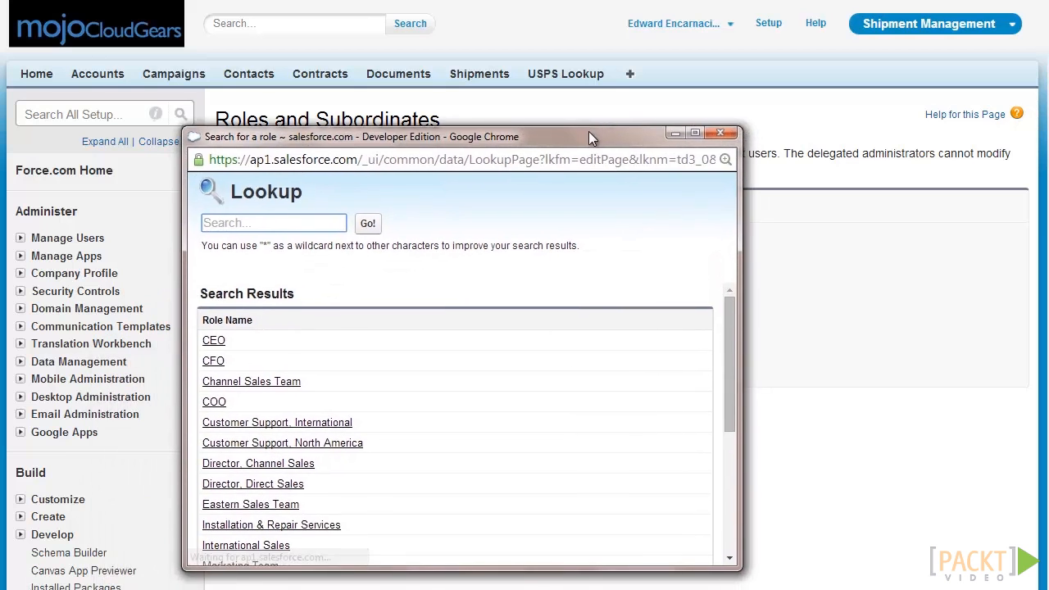
{"action": "scroll", "coordinate": [578, 339], "scroll_direction": "down", "scroll_amount": 4}
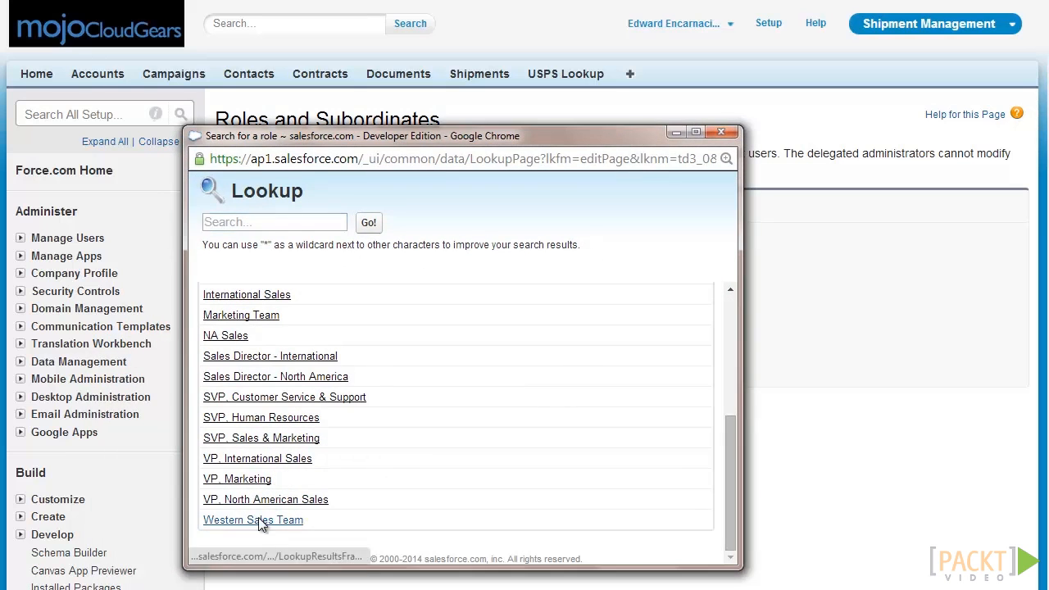
{"action": "left_click", "coordinate": [261, 520]}
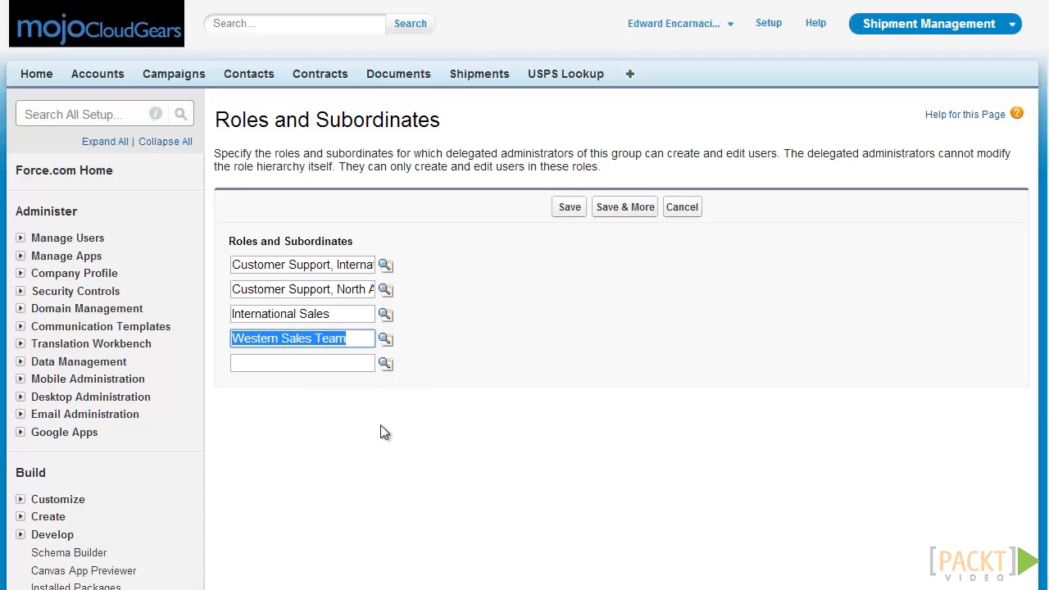
{"action": "left_click", "coordinate": [576, 211]}
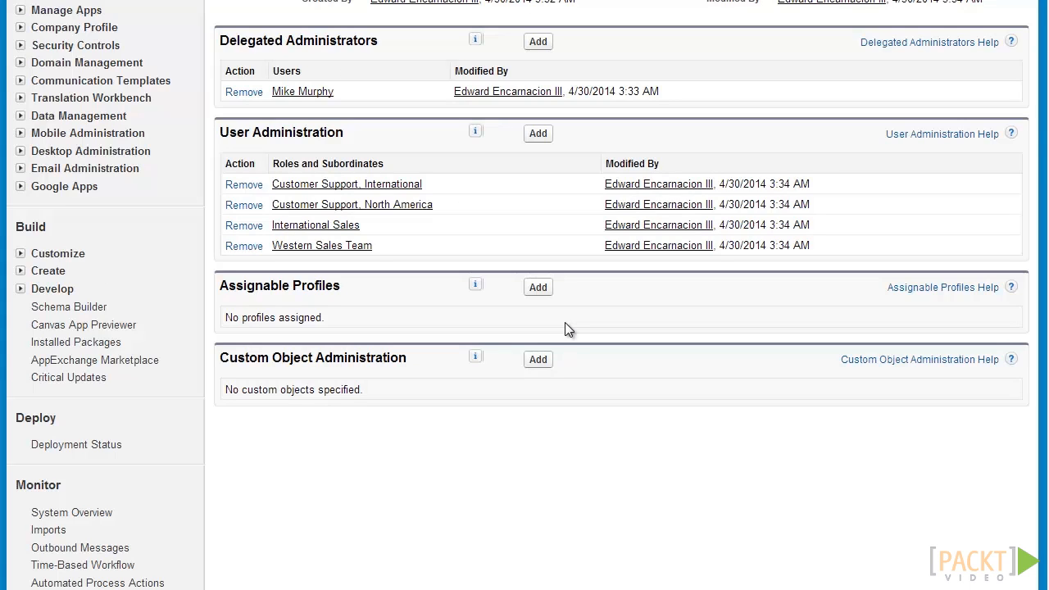
Step: Choose High Volume Customer Portal and Custom: Sales Profile as the group's first two assignable profiles
{"action": "left_click", "coordinate": [538, 289]}
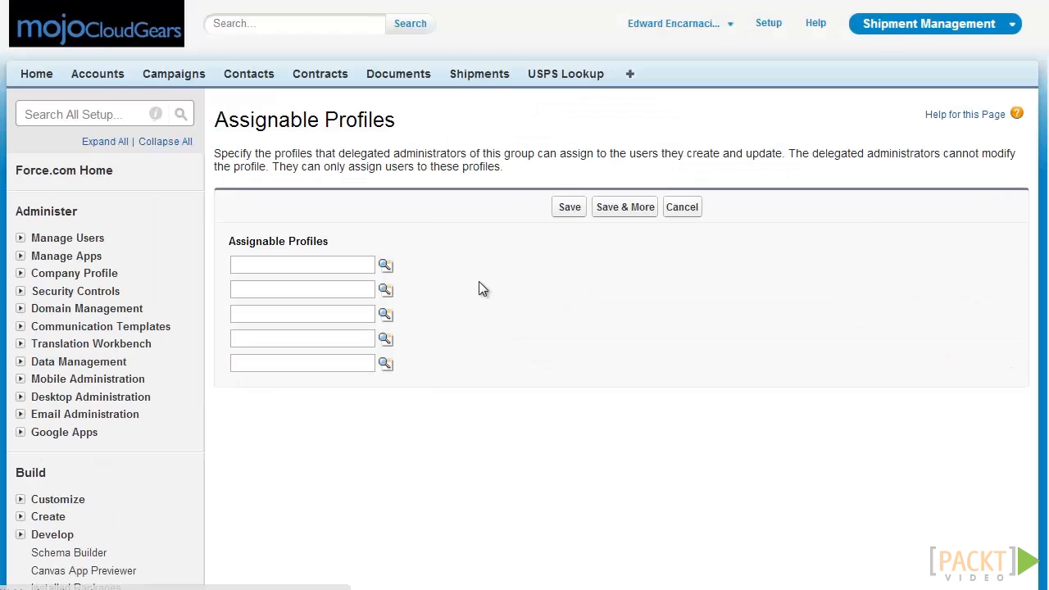
{"action": "left_click", "coordinate": [386, 267]}
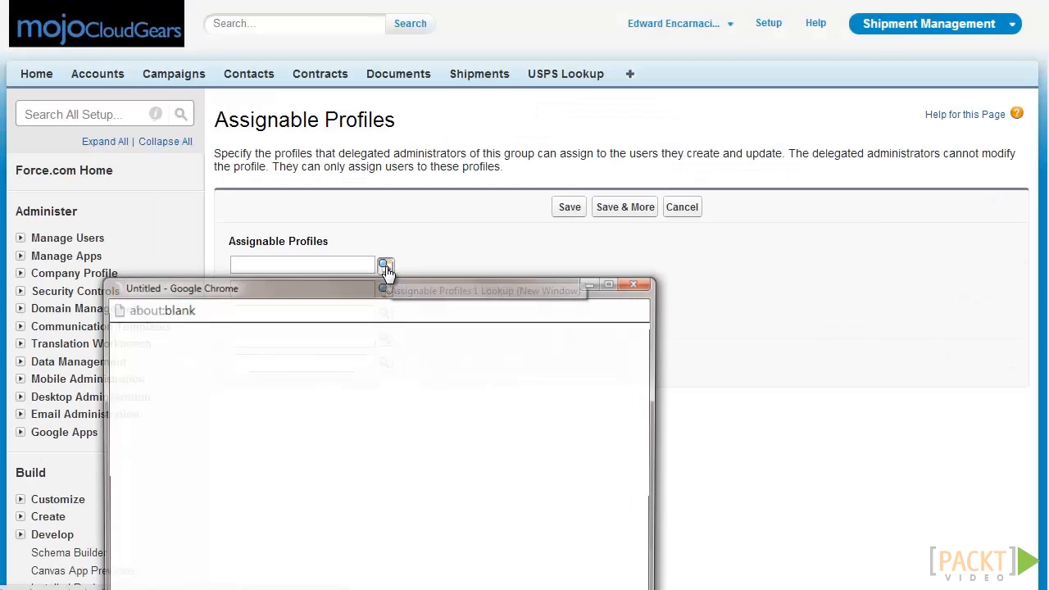
{"action": "left_click_drag", "start_coordinate": [392, 287], "coordinate": [516, 110]}
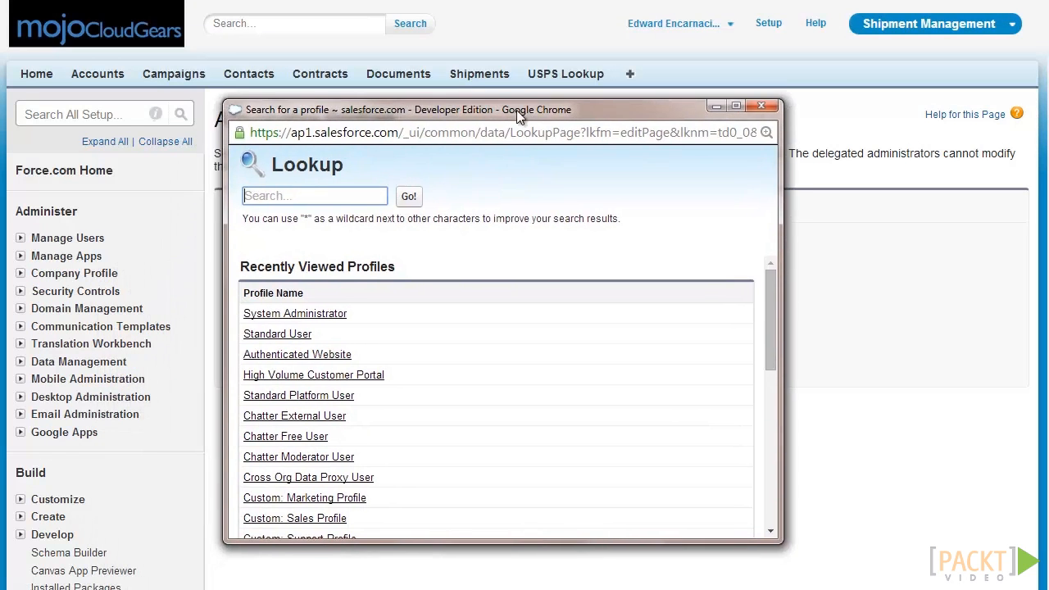
{"action": "left_click", "coordinate": [368, 376]}
{"action": "left_click", "coordinate": [386, 290]}
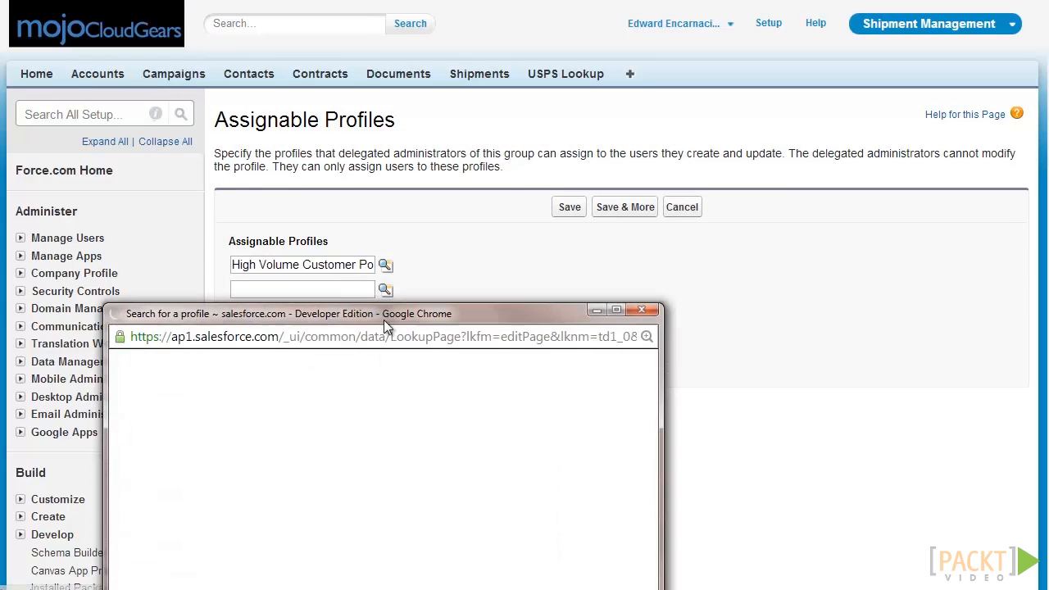
{"action": "scroll", "coordinate": [479, 318], "scroll_direction": "down", "scroll_amount": 3}
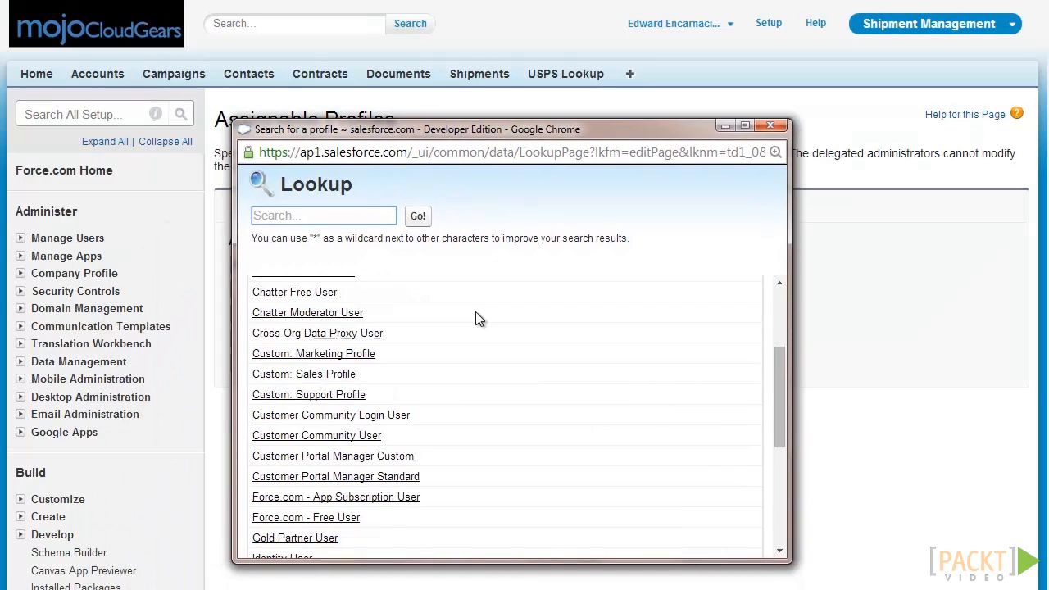
{"action": "left_click", "coordinate": [299, 374]}
Step: Add International Sales and Western Sales as the third and fourth assignable profiles and save the list
{"action": "left_click", "coordinate": [386, 316]}
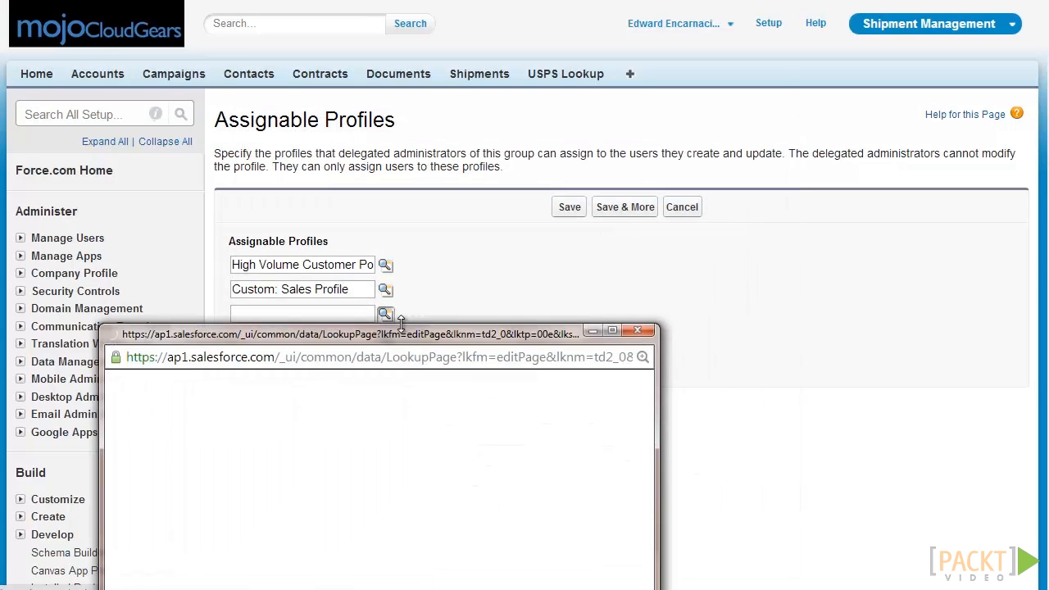
{"action": "left_click_drag", "start_coordinate": [399, 332], "coordinate": [551, 114]}
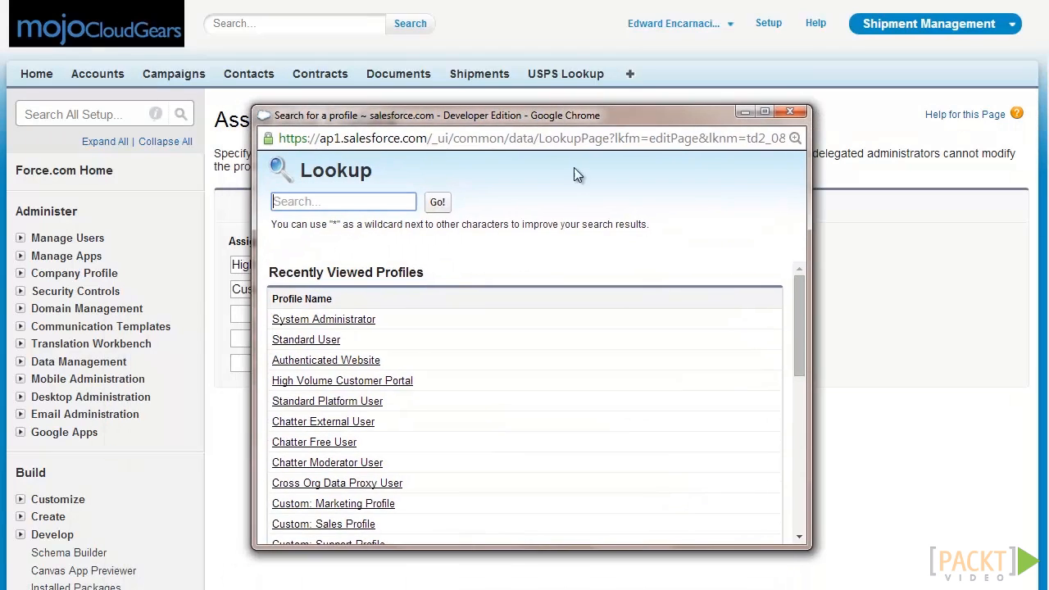
{"action": "left_click_drag", "start_coordinate": [797, 308], "coordinate": [804, 469]}
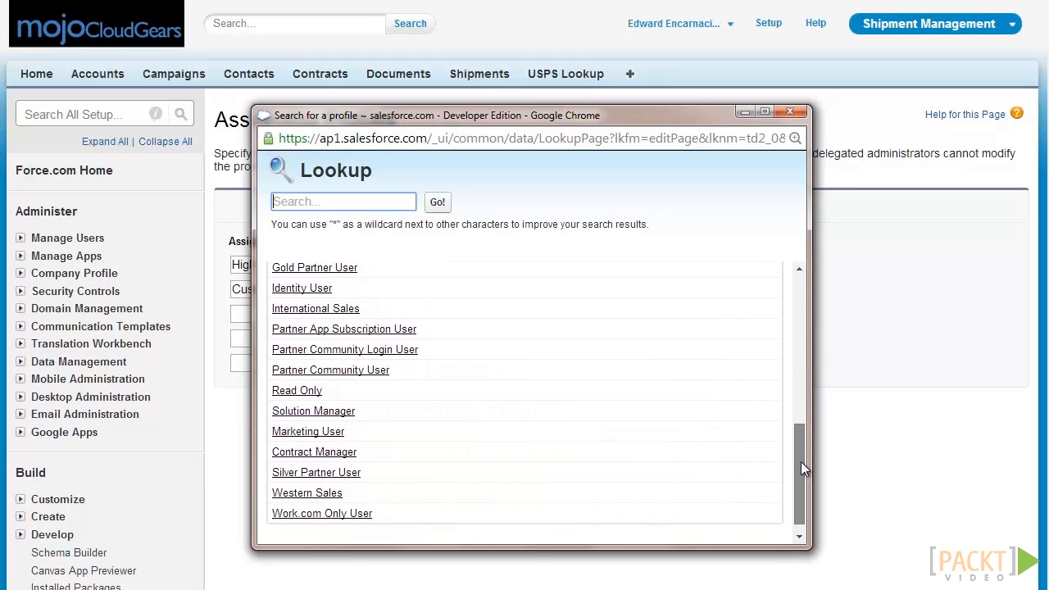
{"action": "left_click", "coordinate": [332, 309]}
{"action": "left_click", "coordinate": [385, 339]}
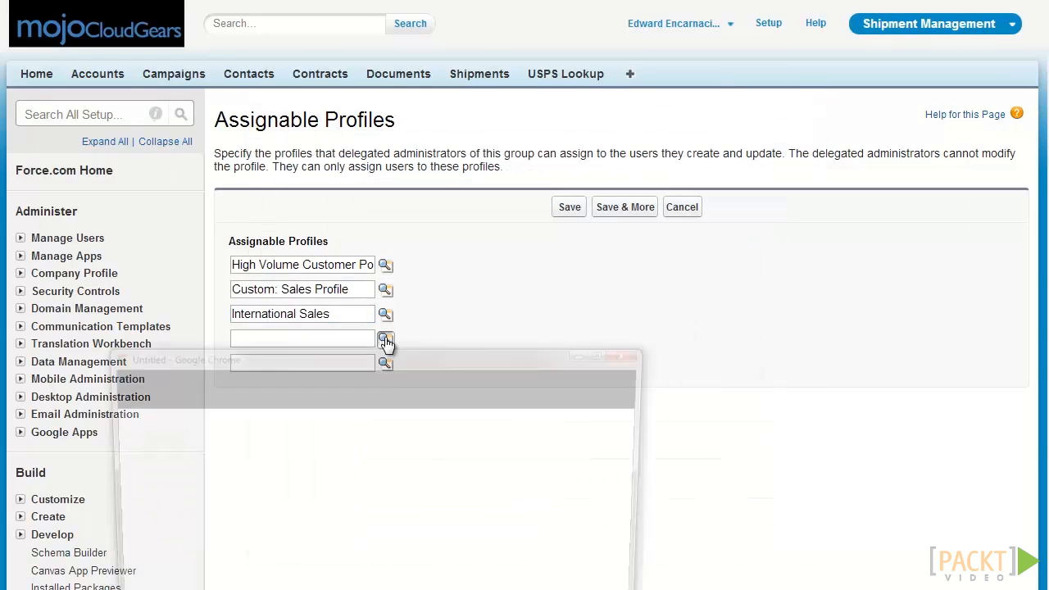
{"action": "scroll", "coordinate": [602, 328], "scroll_direction": "down", "scroll_amount": 6}
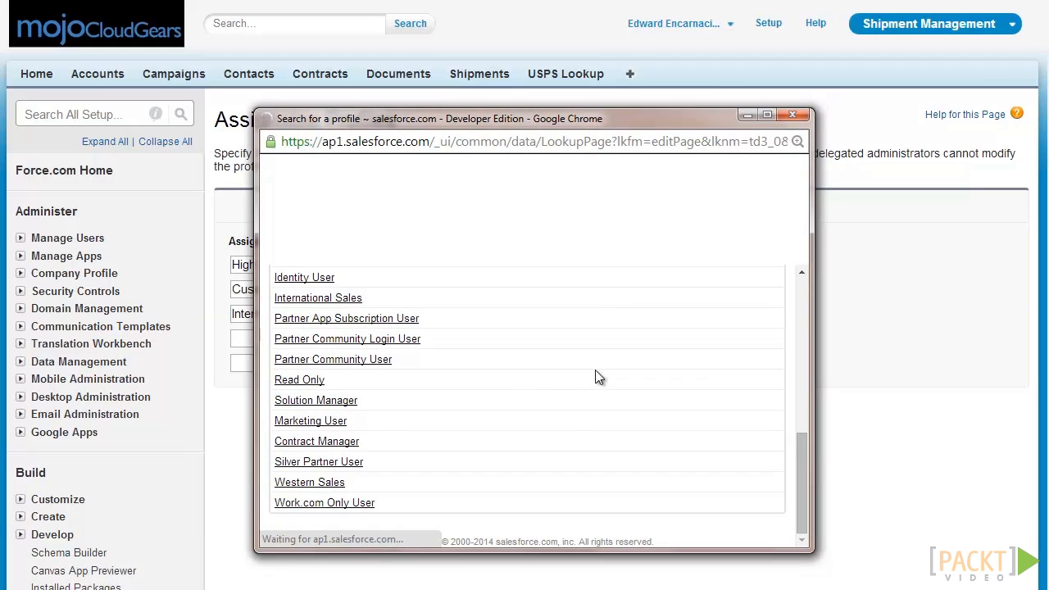
{"action": "left_click", "coordinate": [312, 482]}
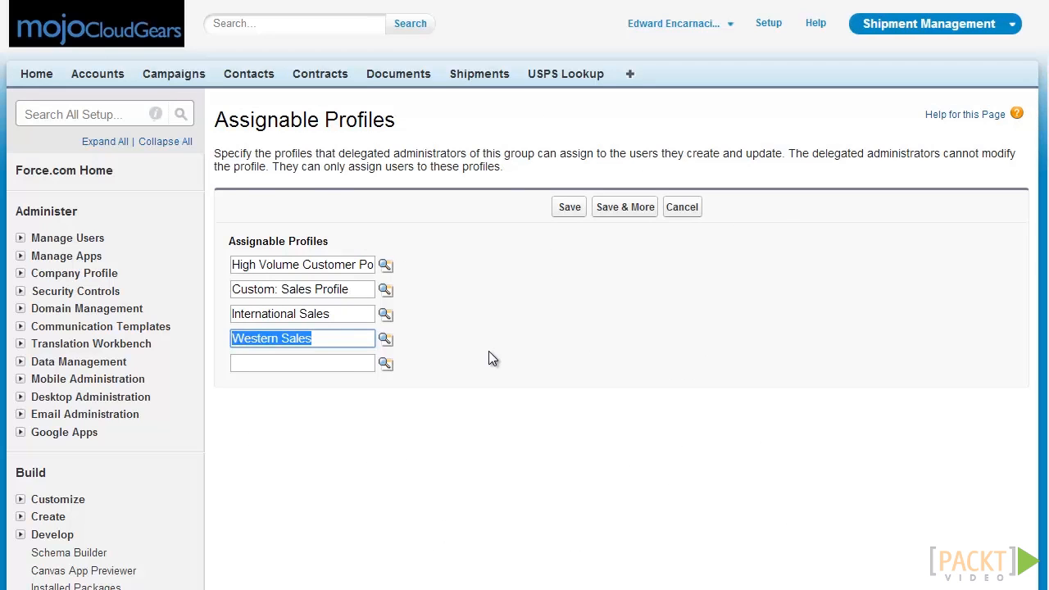
{"action": "key", "text": "Return"}
Step: Choose Shipment as the first custom object that the group's delegated administrators can manage
{"action": "scroll", "coordinate": [562, 217], "scroll_direction": "down", "scroll_amount": 3}
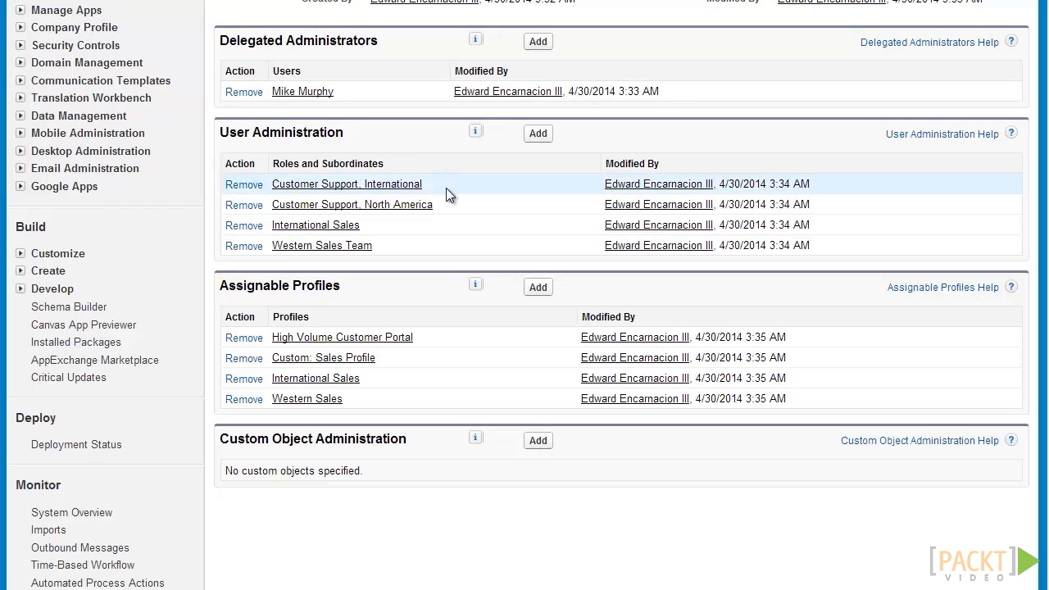
{"action": "scroll", "coordinate": [447, 199], "scroll_direction": "up", "scroll_amount": 3}
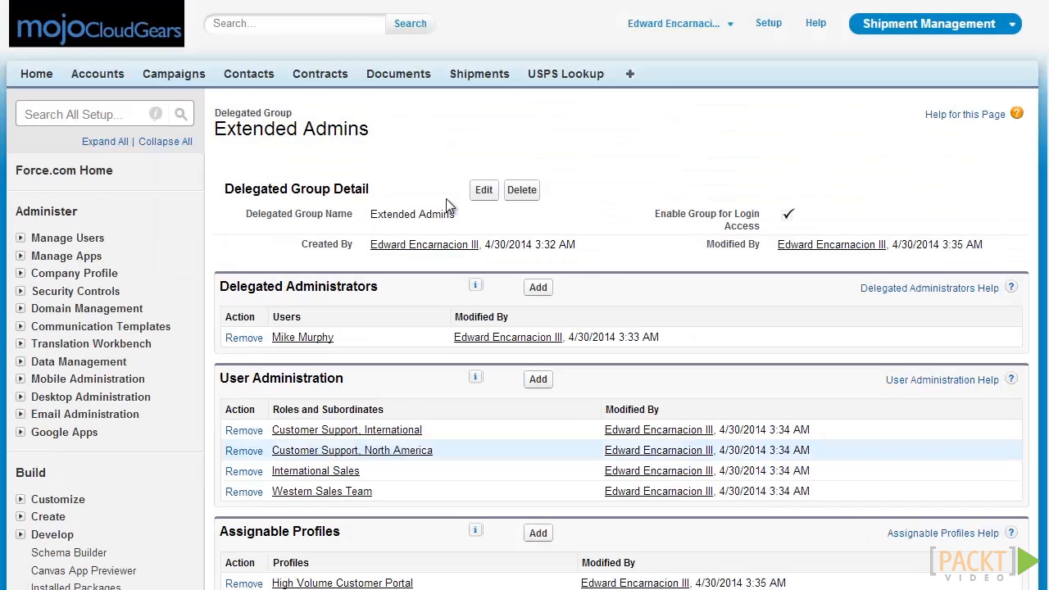
{"action": "scroll", "coordinate": [448, 212], "scroll_direction": "down", "scroll_amount": 4}
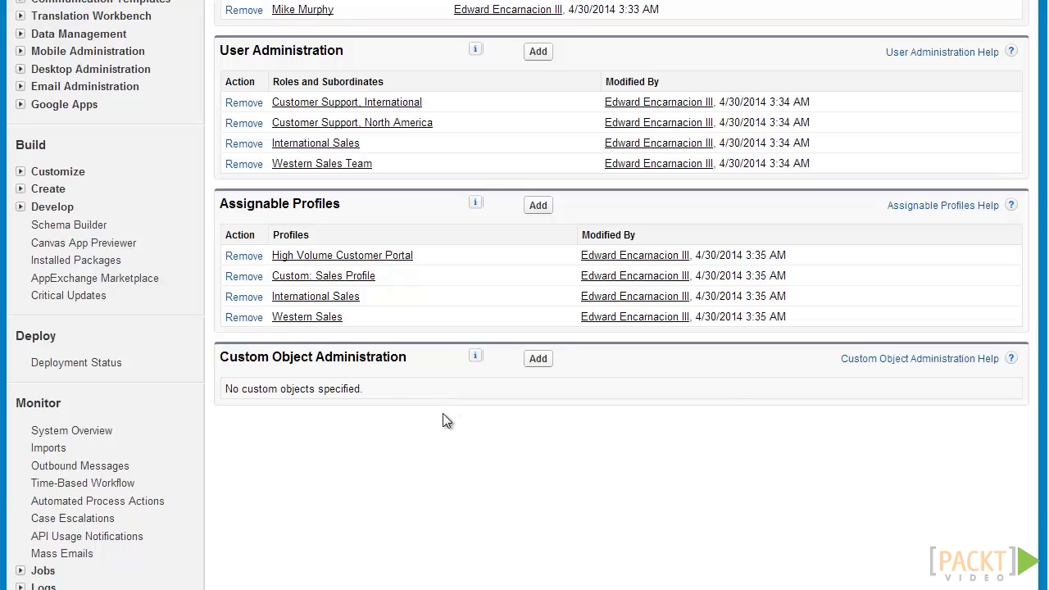
{"action": "left_click", "coordinate": [533, 358]}
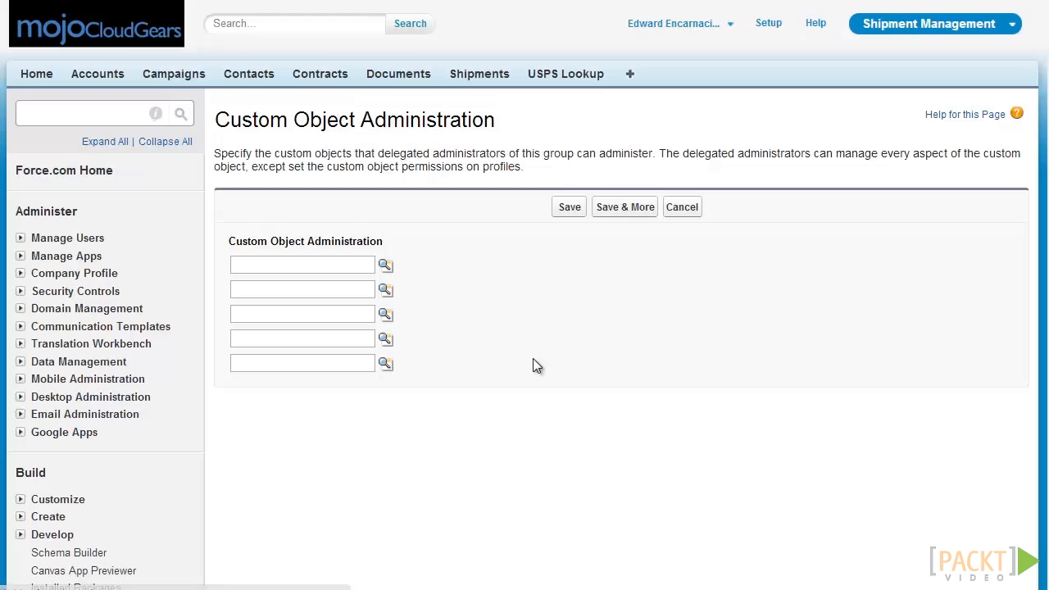
{"action": "left_click", "coordinate": [385, 265]}
{"action": "left_click_drag", "start_coordinate": [417, 285], "coordinate": [559, 127]}
{"action": "scroll", "coordinate": [344, 413], "scroll_direction": "down", "scroll_amount": 1}
{"action": "left_click", "coordinate": [275, 447]}
Step: Add Shipment Item as the second custom object and save the custom object administration list
{"action": "left_click", "coordinate": [385, 293]}
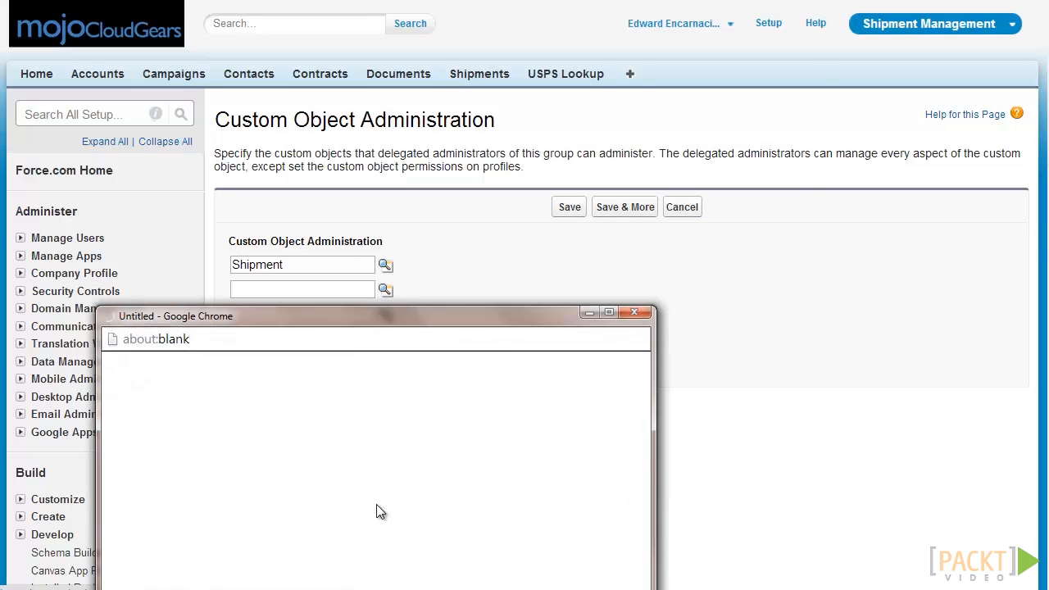
{"action": "left_click_drag", "start_coordinate": [413, 313], "coordinate": [553, 143]}
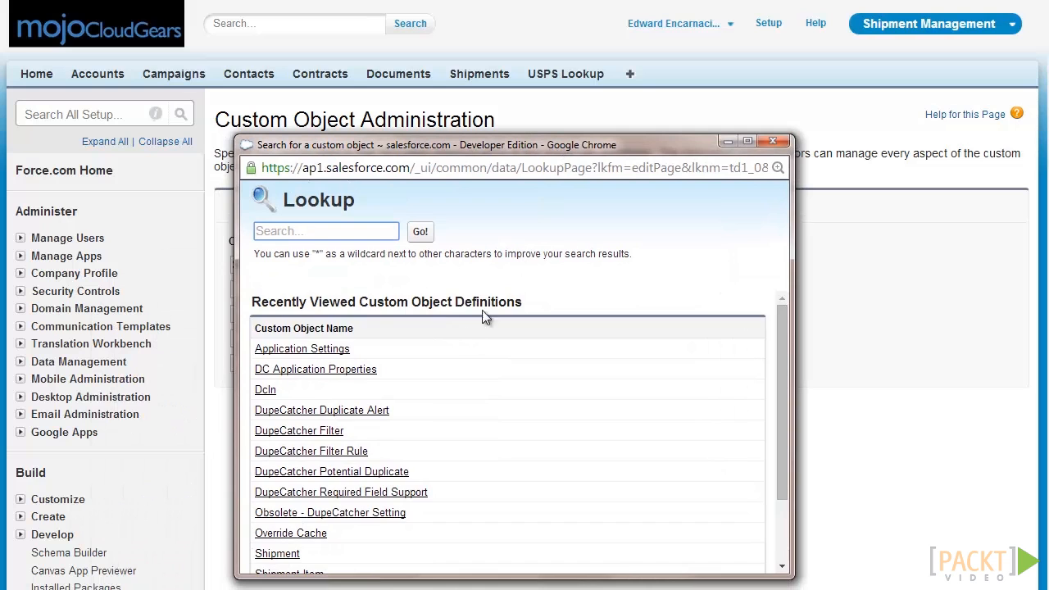
{"action": "scroll", "coordinate": [426, 374], "scroll_direction": "down", "scroll_amount": 1}
{"action": "left_click", "coordinate": [313, 489]}
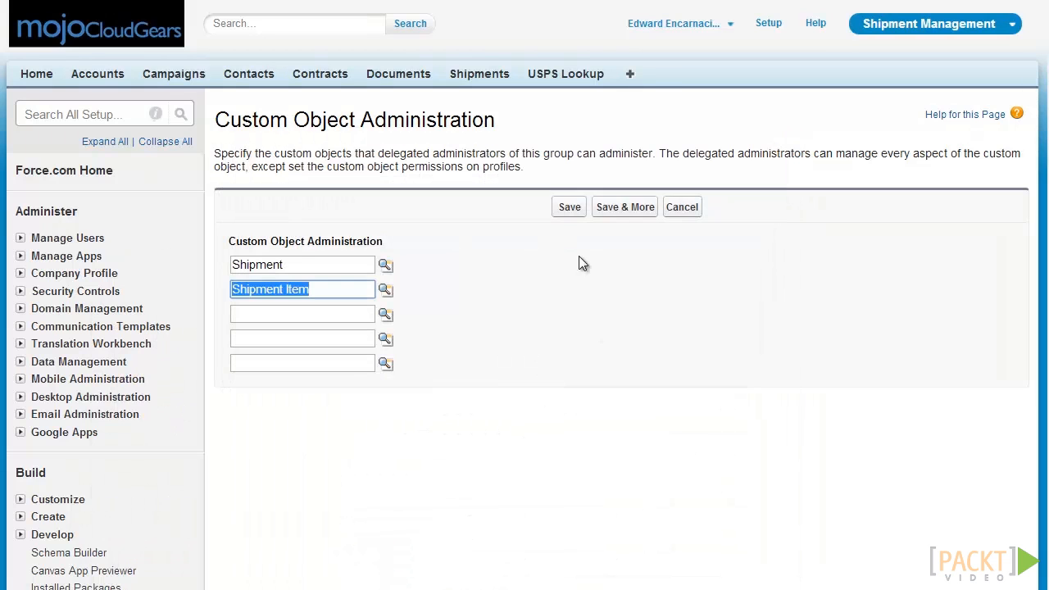
{"action": "left_click", "coordinate": [577, 209]}
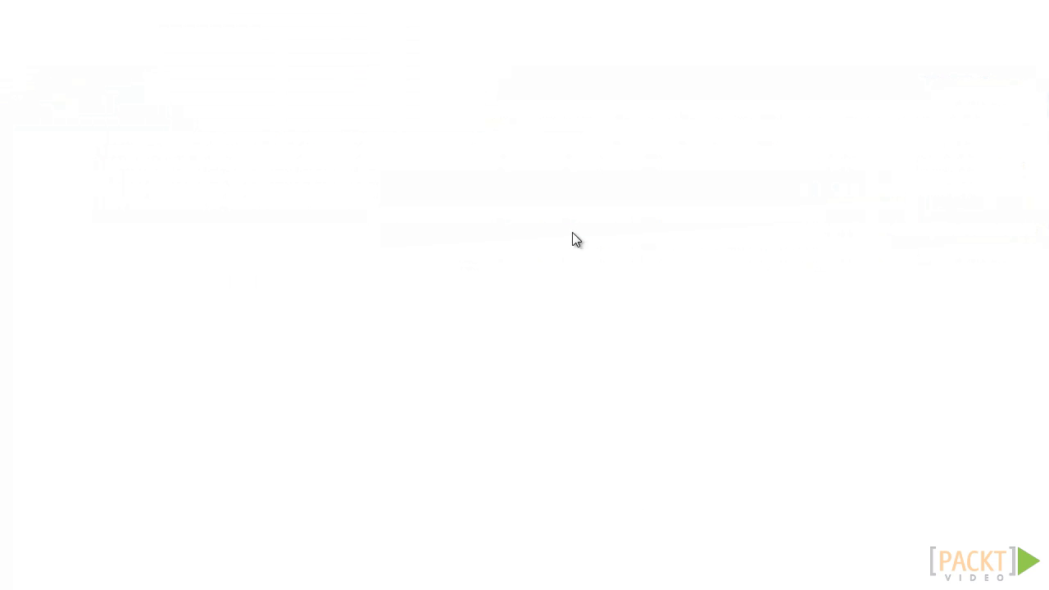